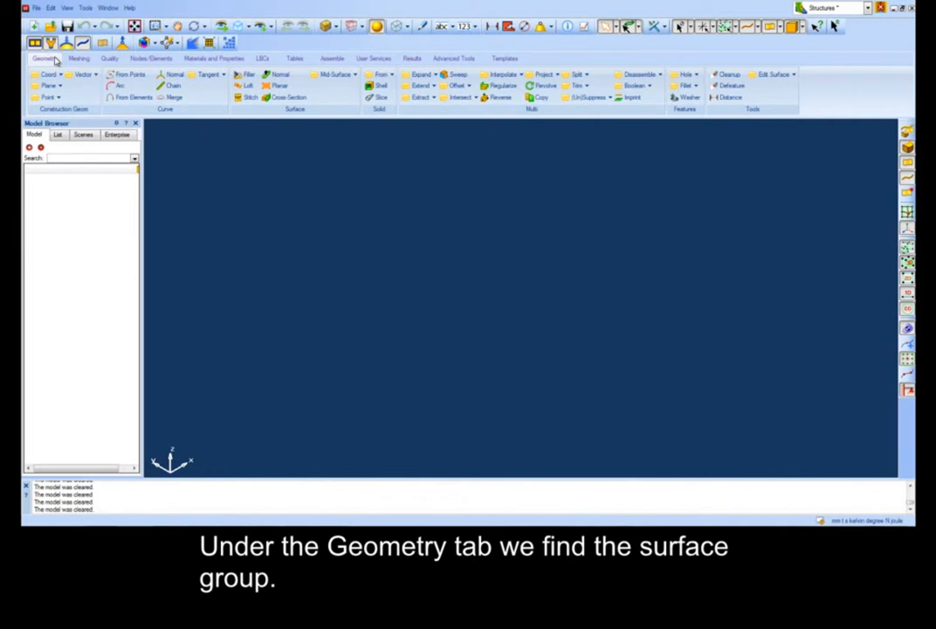
Start a planar surface on the XY plane at point 0,0,0 and preview it.
left_click(276, 88)
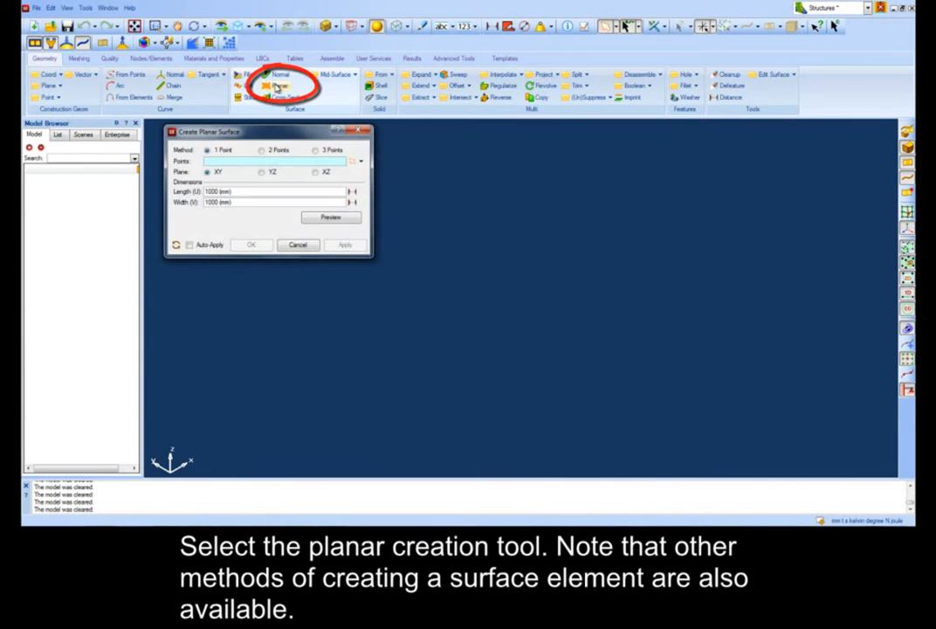
left_click(280, 164)
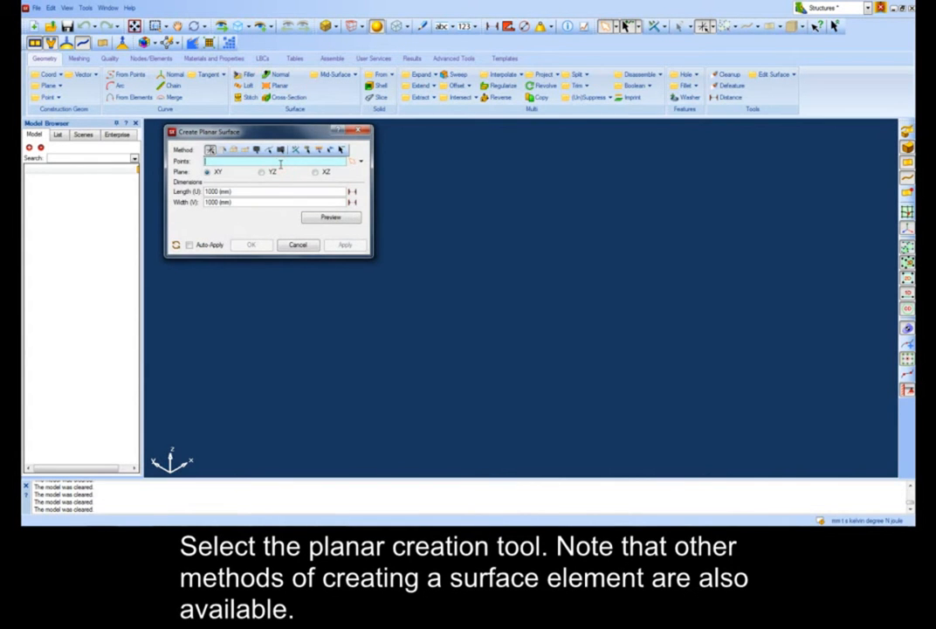
type("0,0,0")
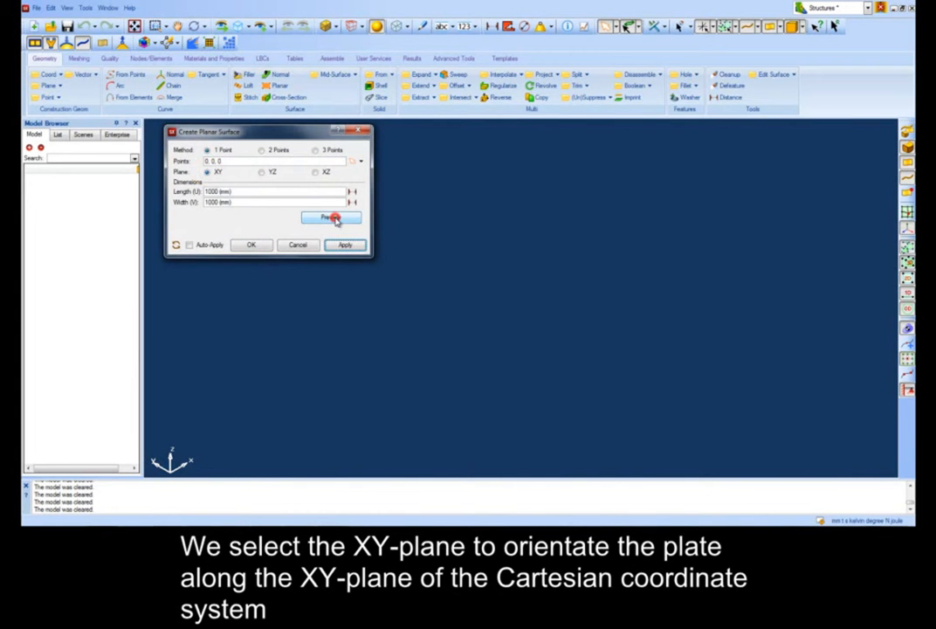
left_click(333, 218)
Set the planar surface's length to 300 mm and width to 200 mm and create it.
double_click(228, 192)
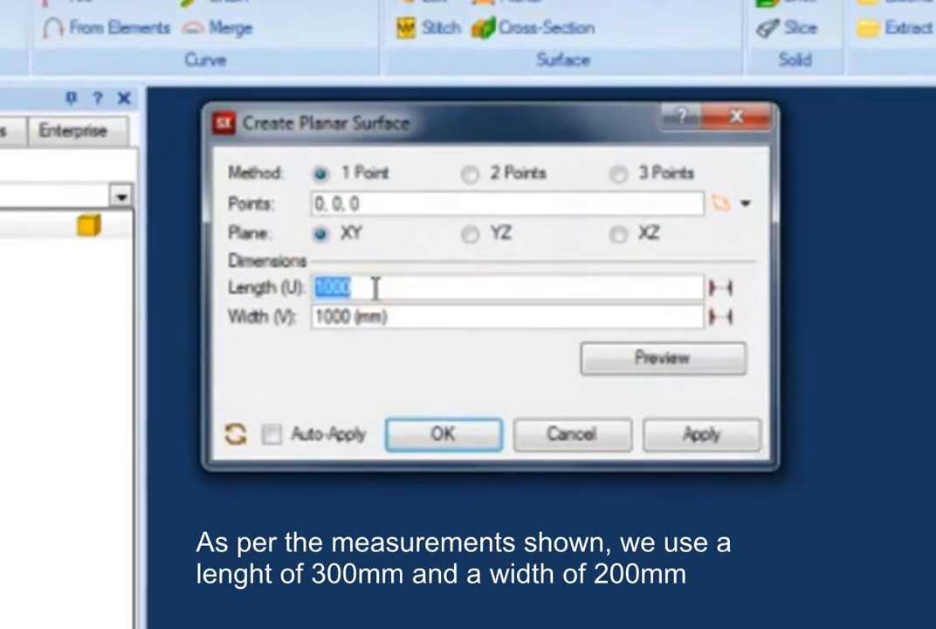
type("300")
left_click(384, 322)
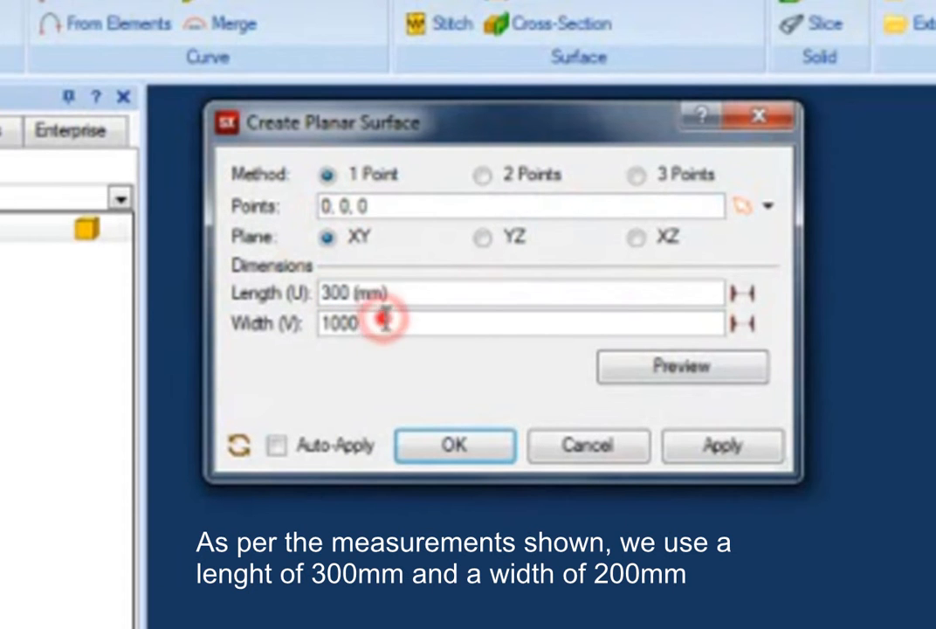
double_click(384, 322)
type("200")
left_click(486, 447)
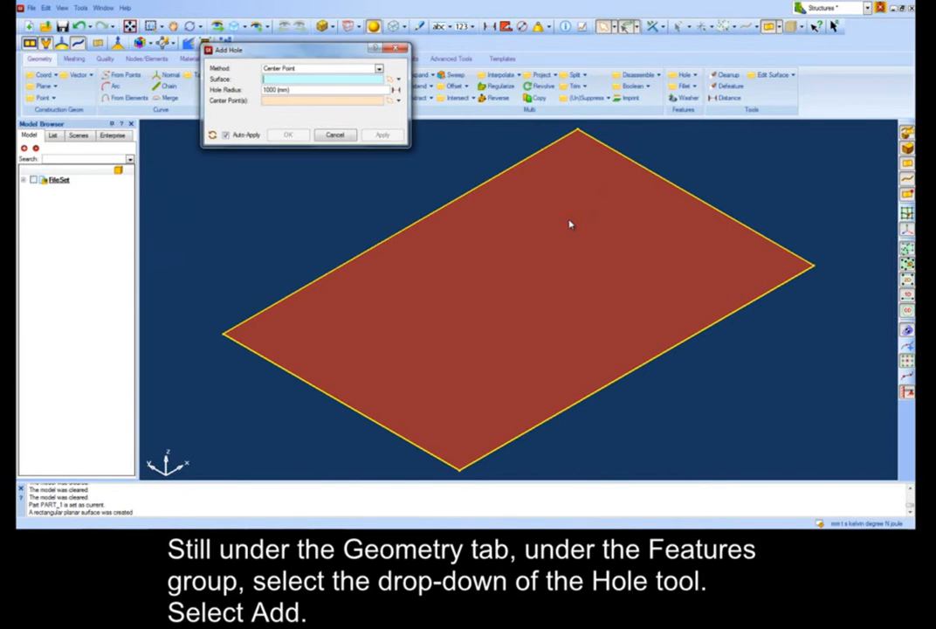
Add a hole of radius 75 mm centred at 0,0,0 in the plate surface.
left_click(570, 225)
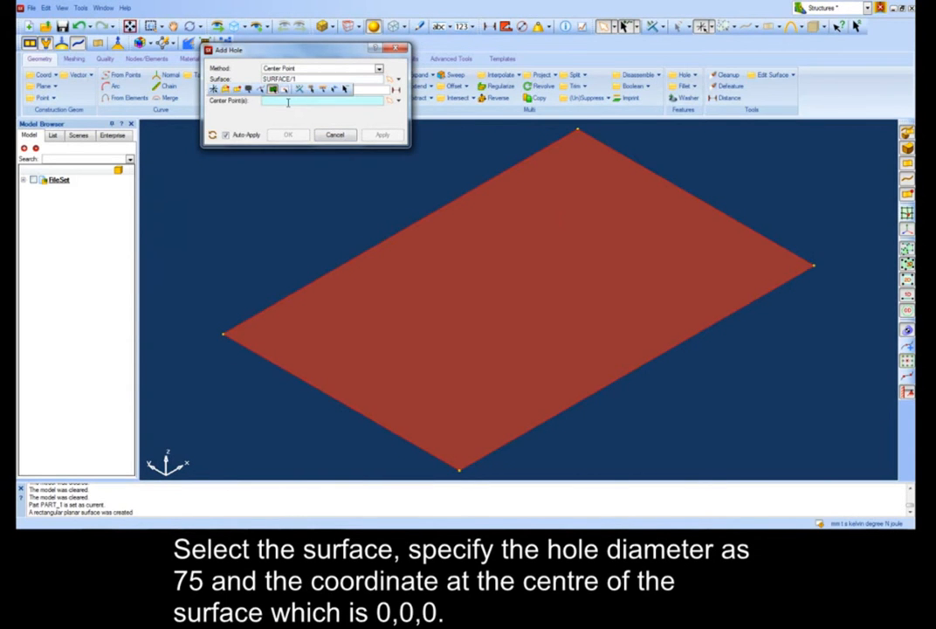
type("0, 0, 0")
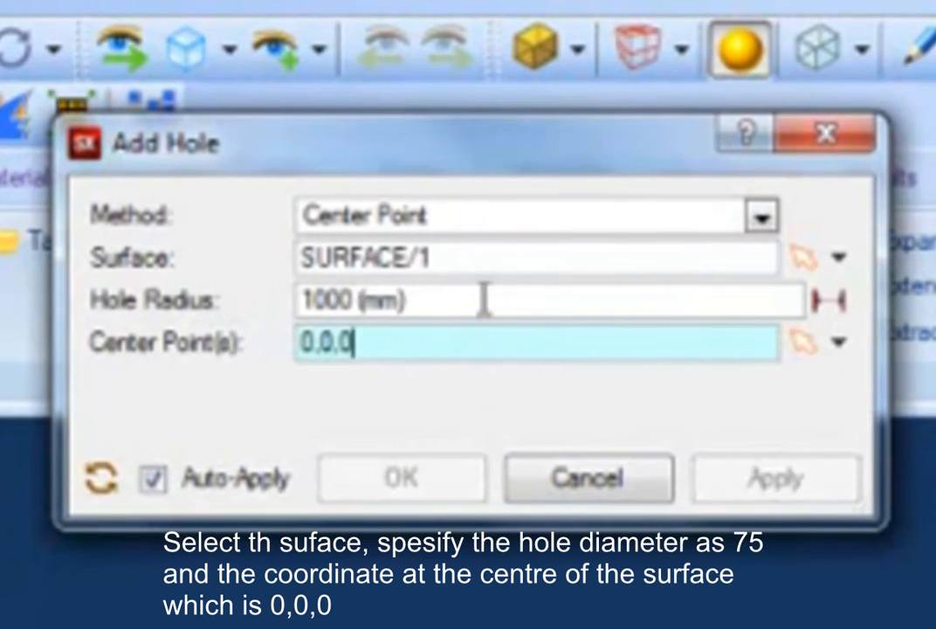
left_click(306, 89)
double_click(498, 299)
type("75")
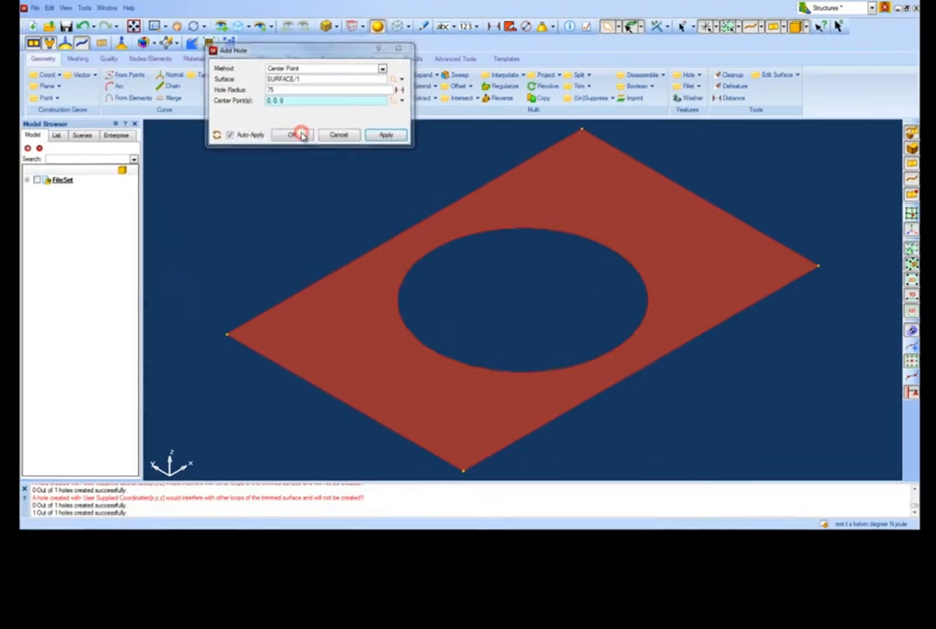
left_click(372, 311)
left_click(28, 178)
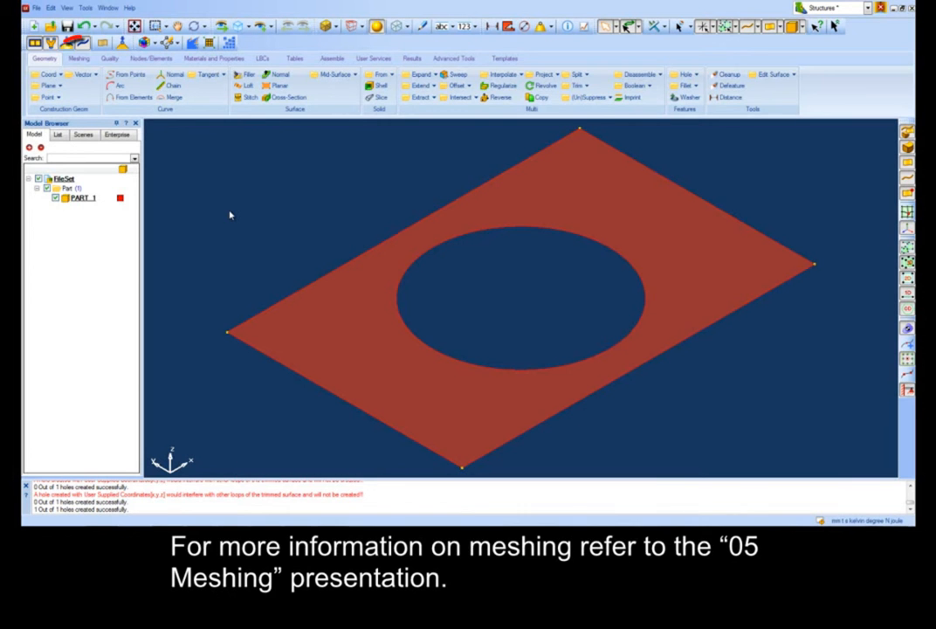
Open the surface mesher for the plate surface and set the element size to 20.
left_click(78, 58)
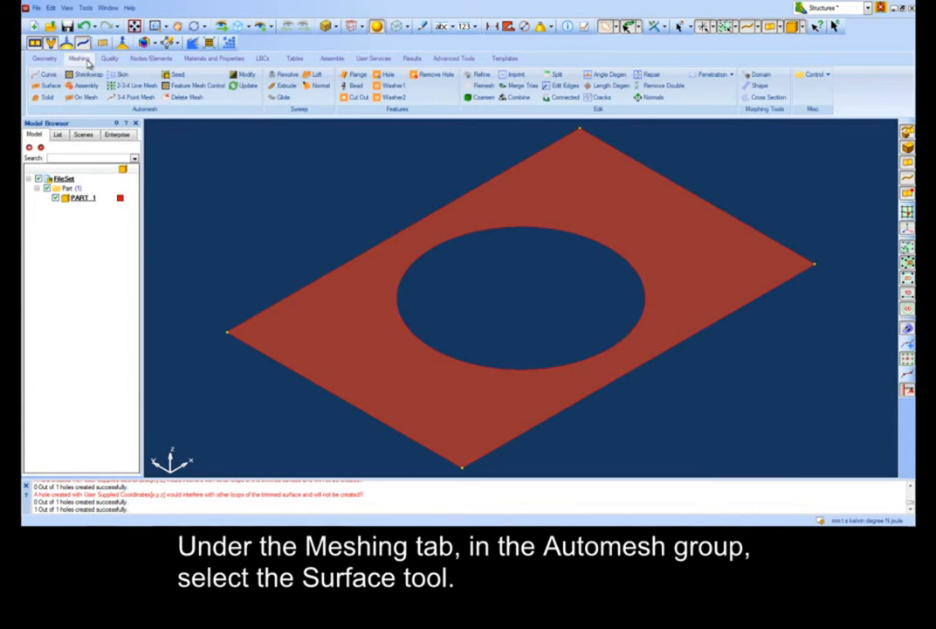
left_click(50, 84)
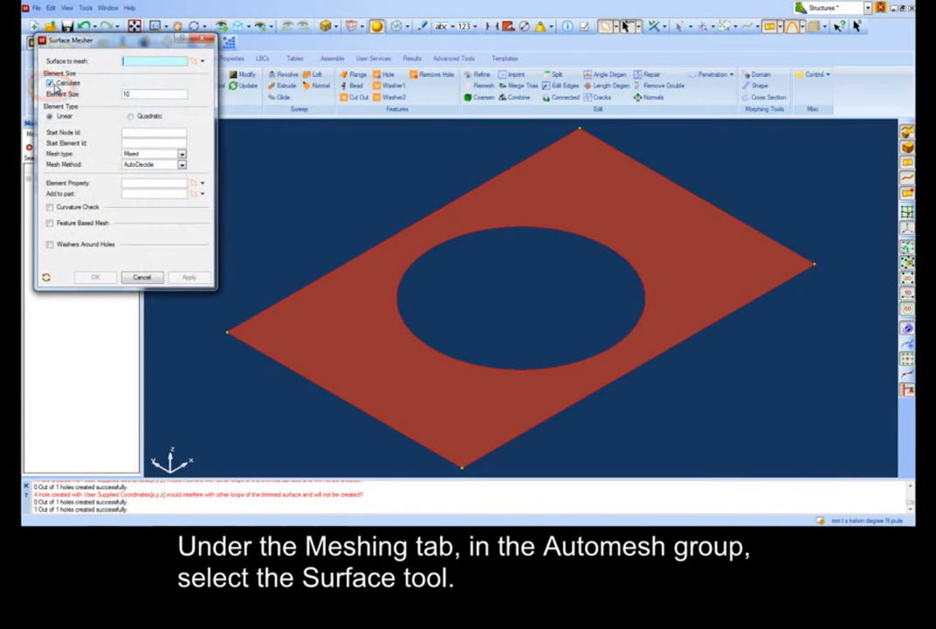
left_click(360, 297)
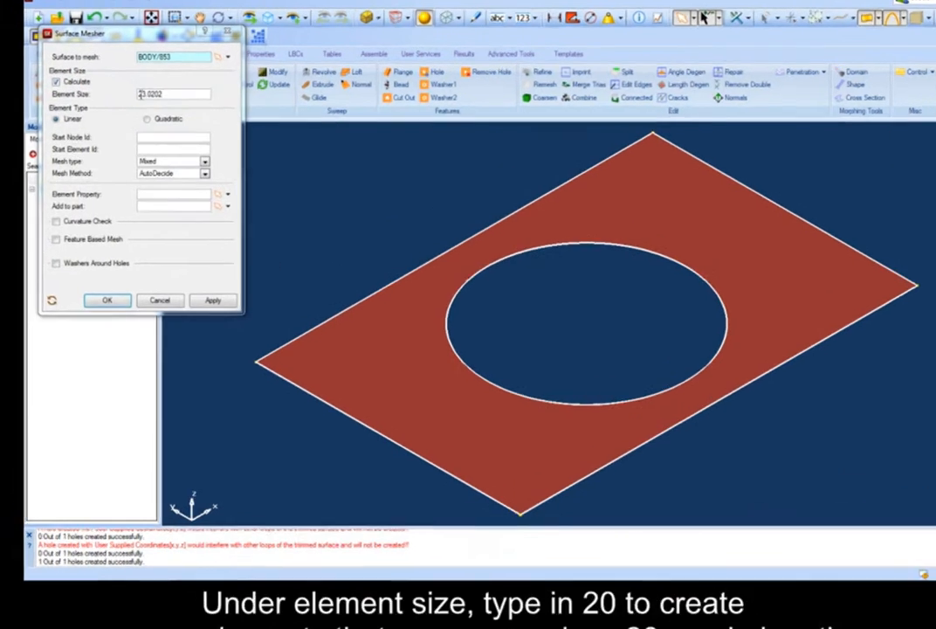
double_click(135, 93)
type("20")
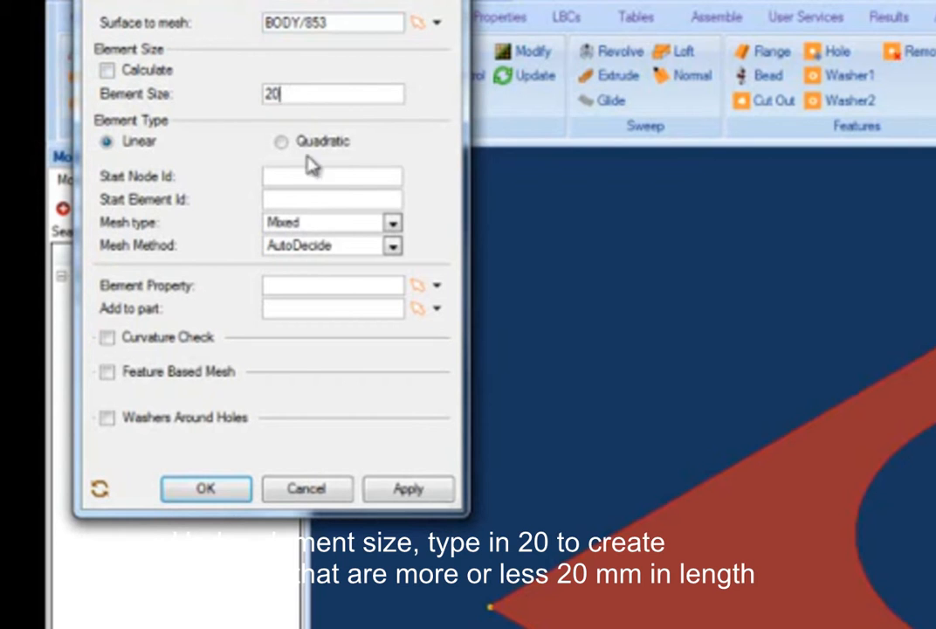
Set the mesh type to Quad Dominant and the mesh method to Paving.
left_click(374, 220)
left_click(368, 280)
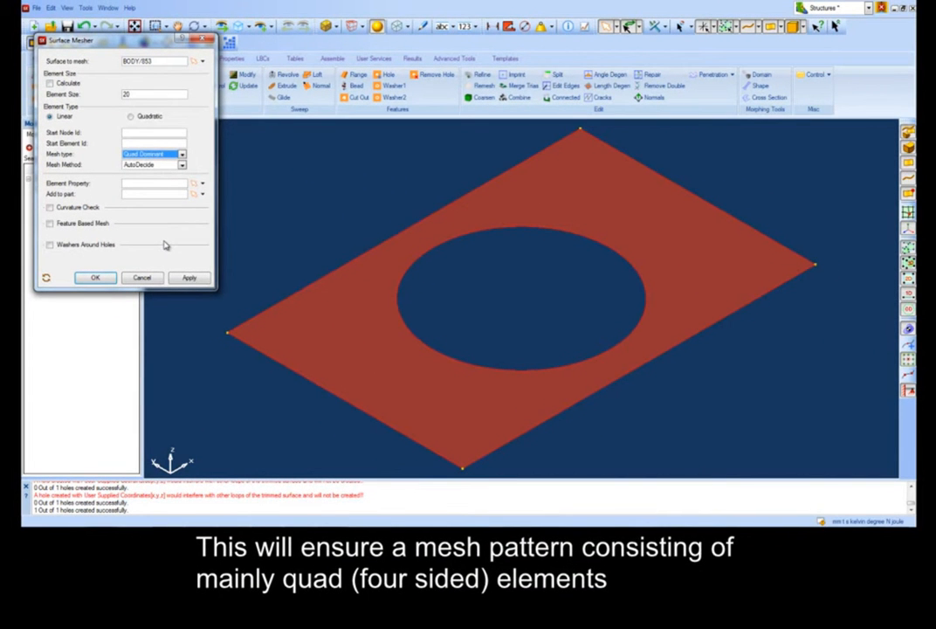
left_click(180, 164)
left_click(167, 184)
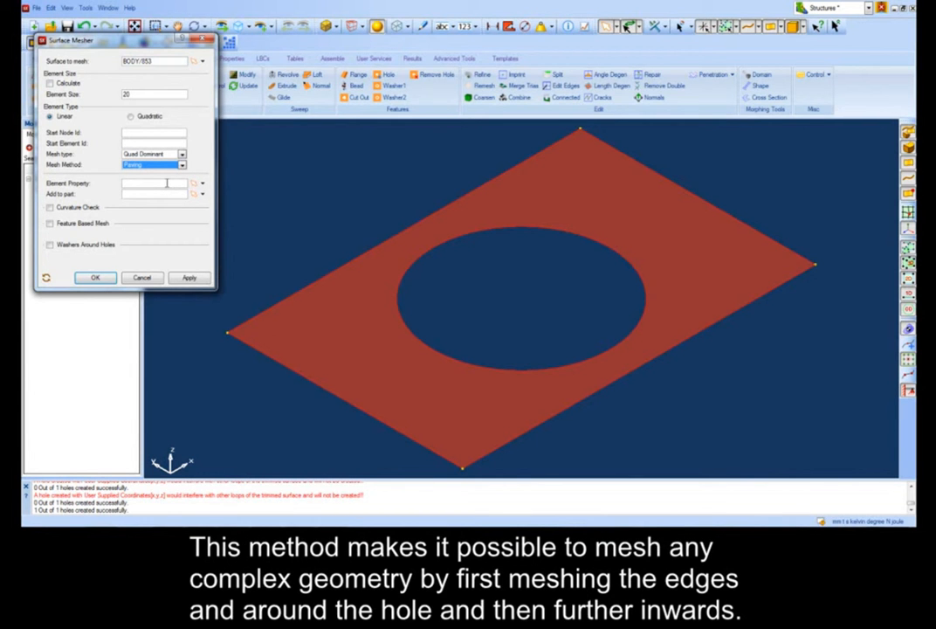
Enable washers around holes with max hole perimeter / element size 48 and 3 layers, and mesh the surface.
left_click(83, 244)
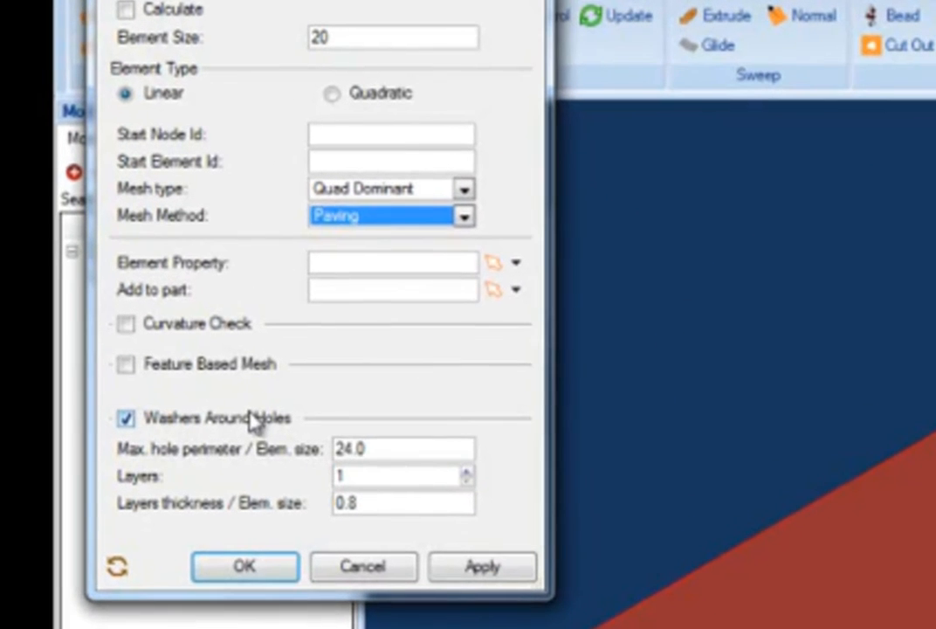
double_click(145, 256)
type("48")
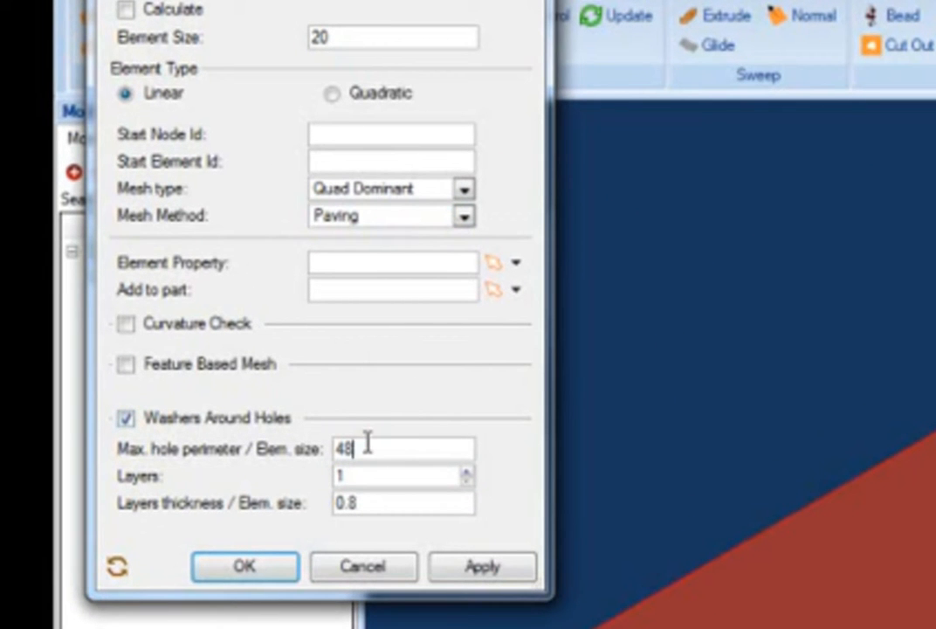
left_click(467, 473)
left_click(466, 472)
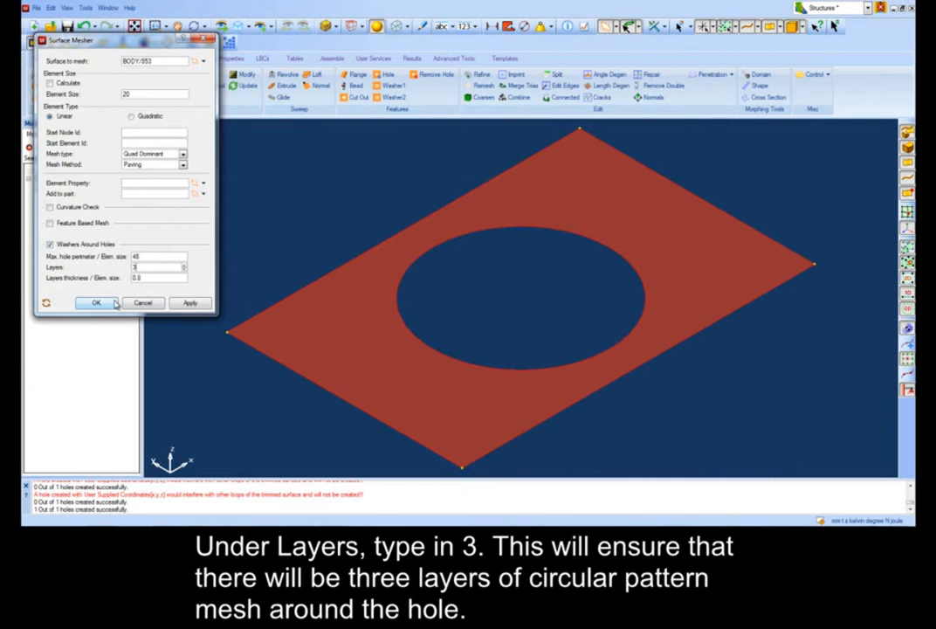
left_click(96, 303)
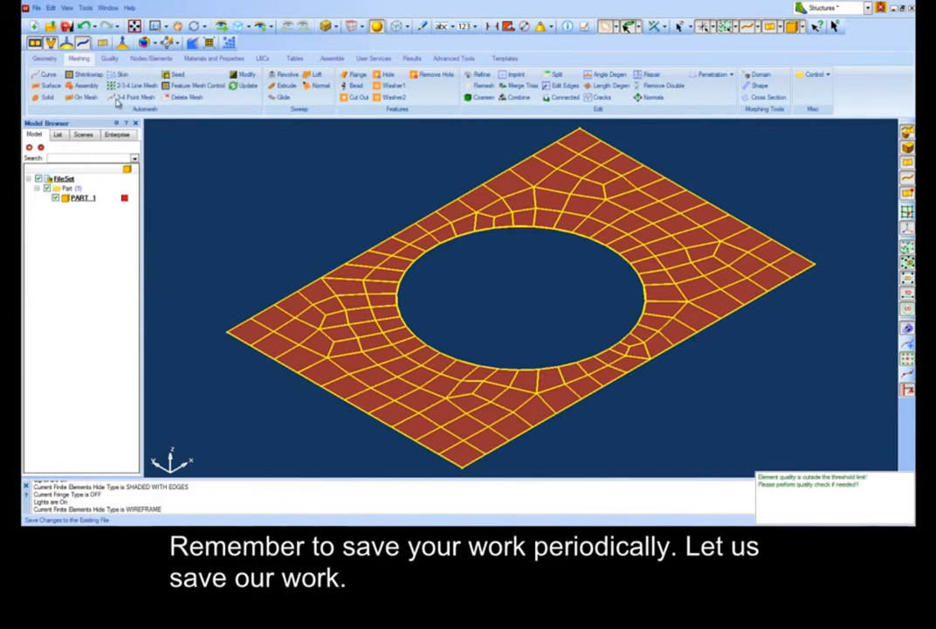
Save the model as Process_Overview_Demo.
key("ctrl+s")
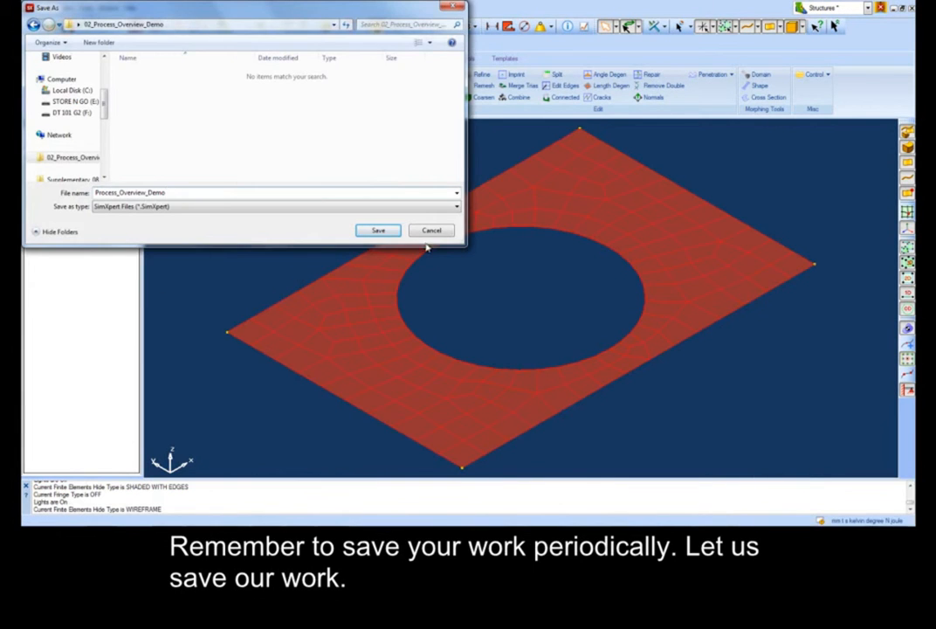
left_click(380, 231)
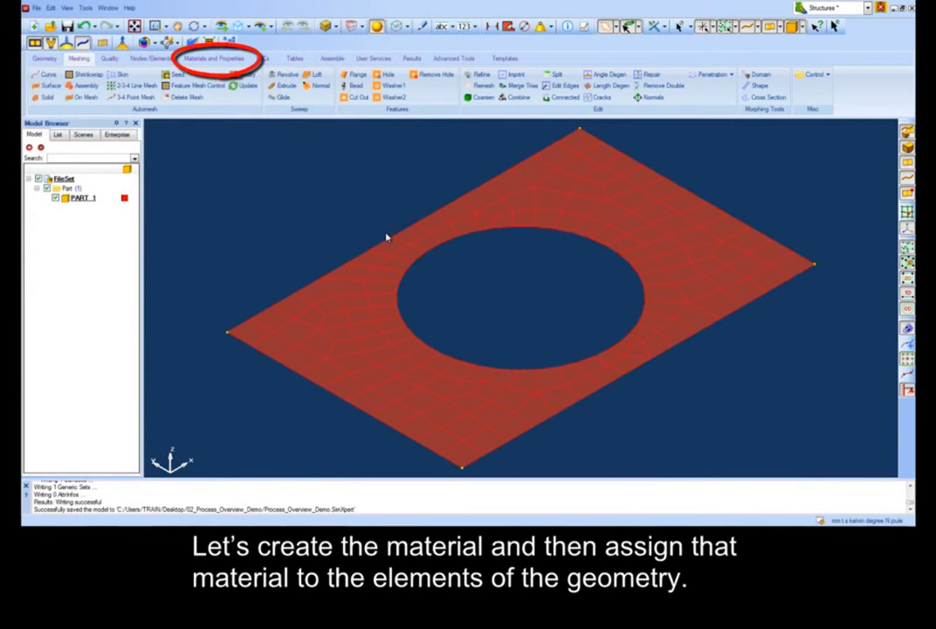
Create an isotropic material named Steel with Young's modulus 207000 and Poisson's ratio 0.3.
left_click(219, 58)
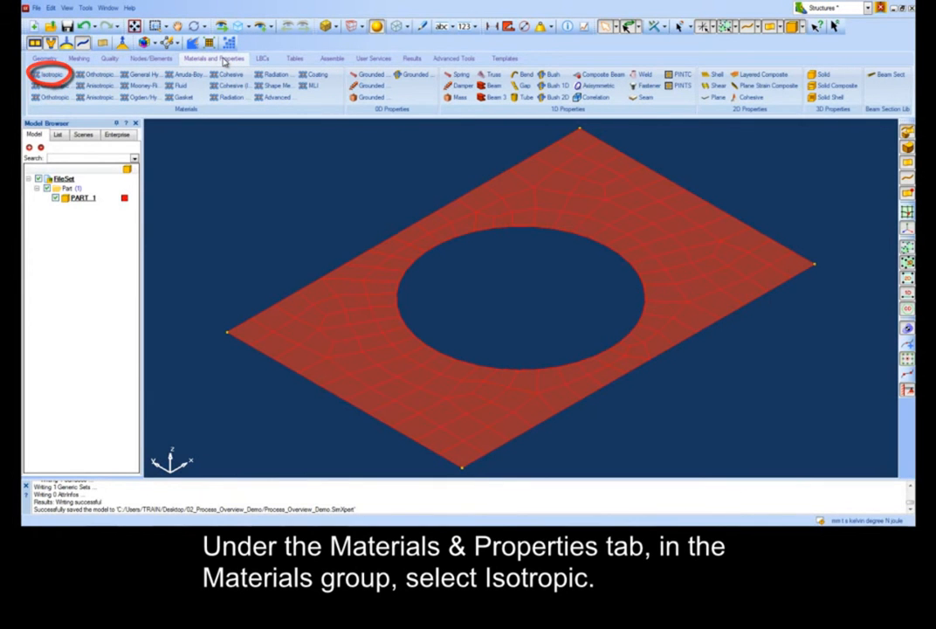
left_click(52, 73)
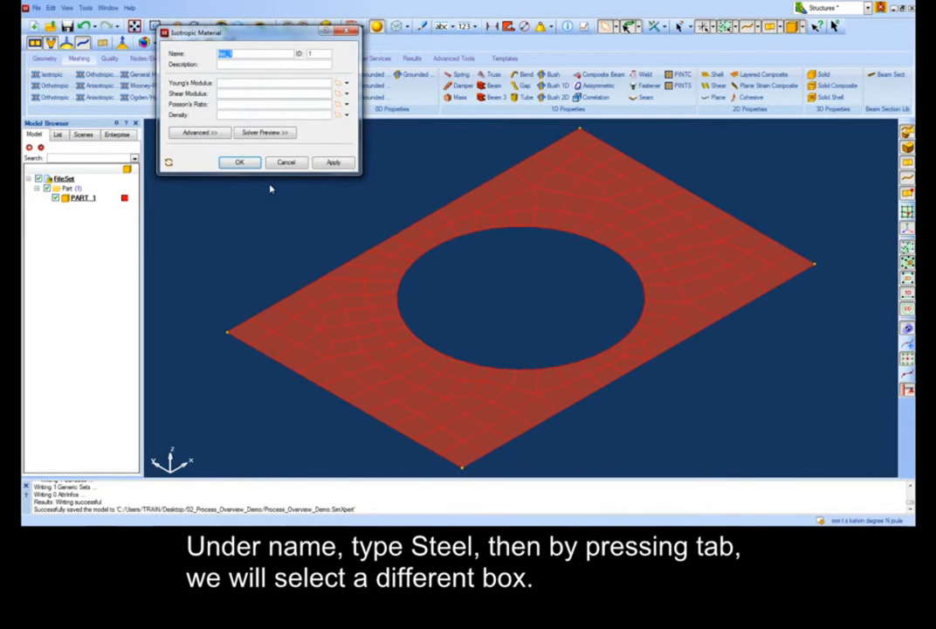
type("Steel")
key("Tab")
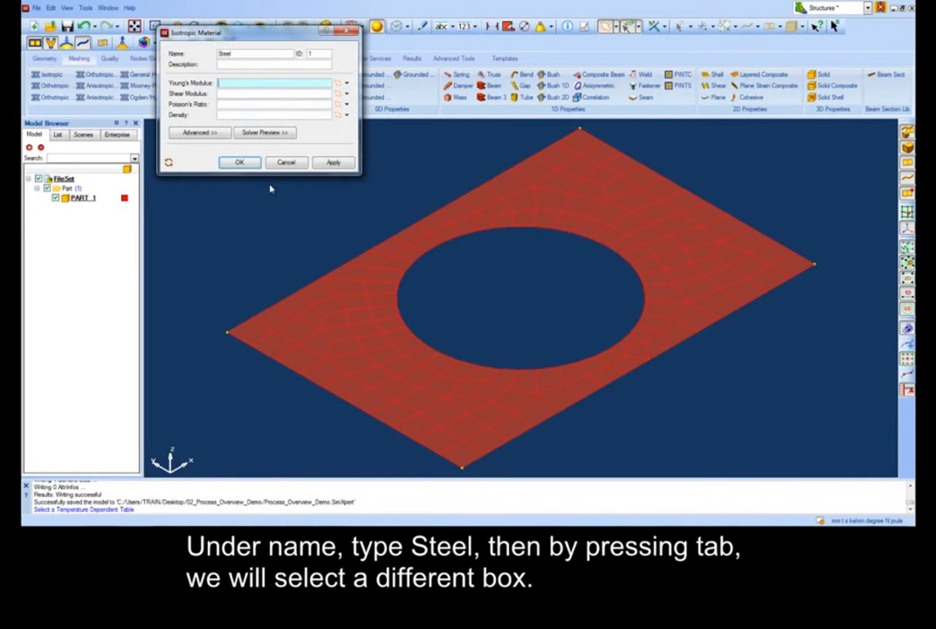
type("207000")
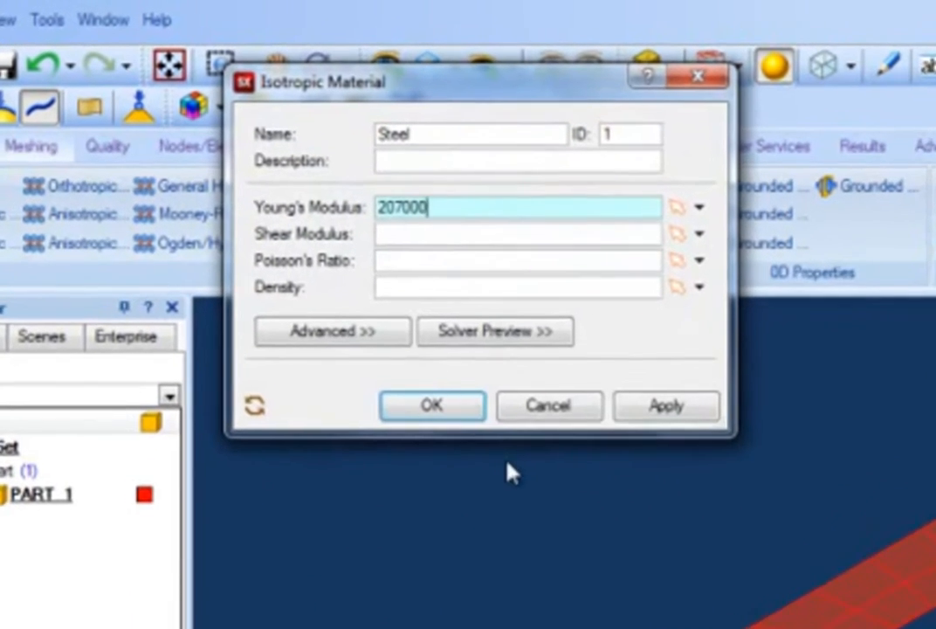
key("Tab")
key("Tab")
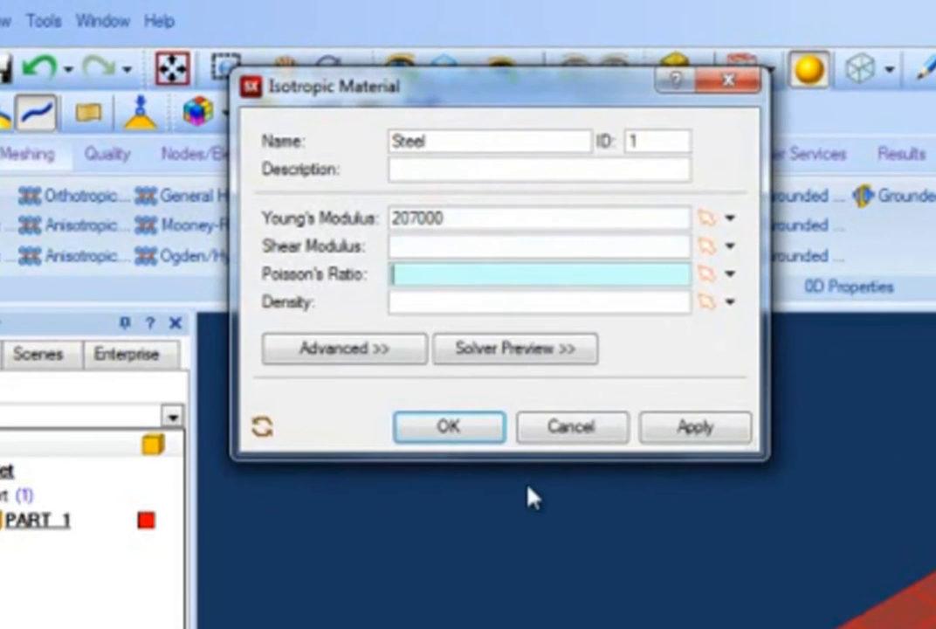
type("0.3")
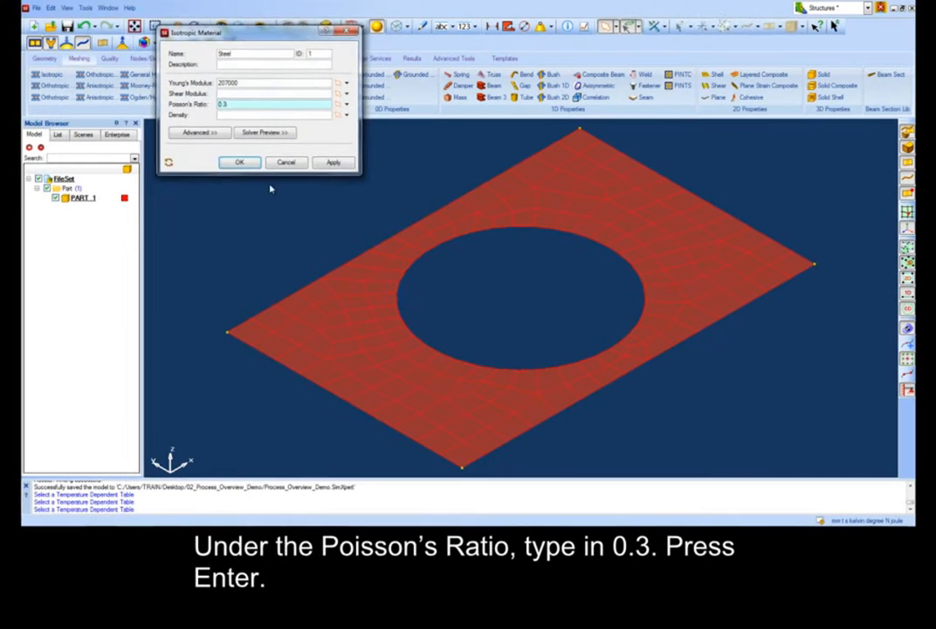
key("Return")
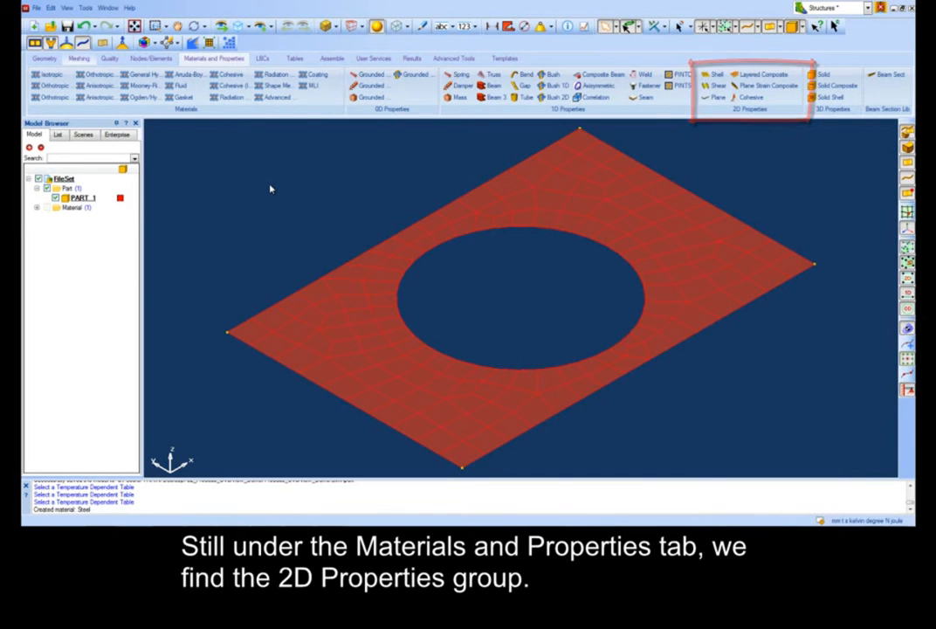
Create a shell property named Plate_Material and pick all the plate's mesh elements as its entities.
left_click(718, 76)
double_click(252, 47)
type("Plate_Material")
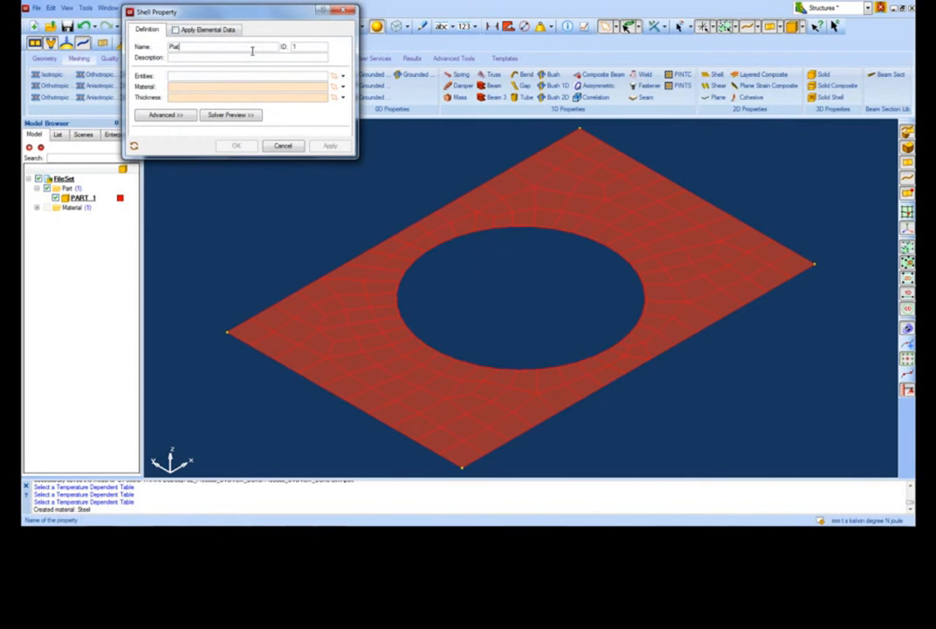
key("Return")
mouse_move(214, 76)
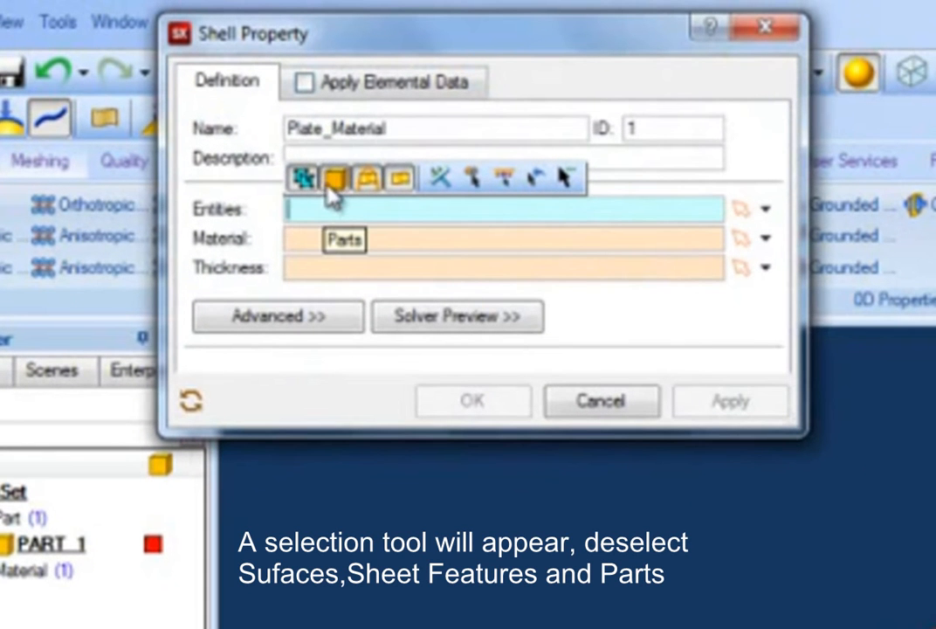
left_click(334, 182)
left_click(365, 182)
left_click(394, 182)
left_click(504, 179)
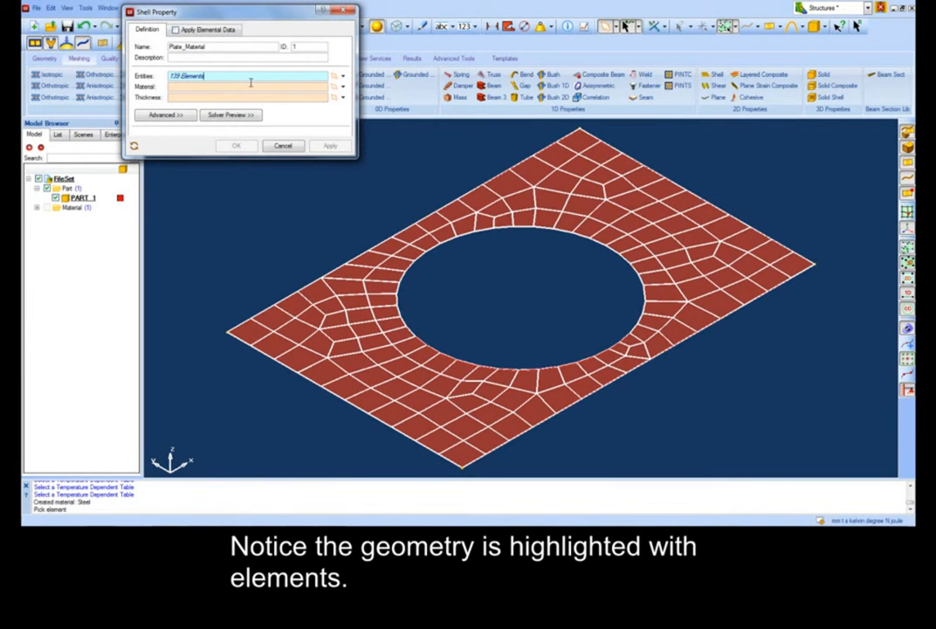
Assign Steel as the shell property's material and 1 as its thickness, and create the property.
left_click(342, 87)
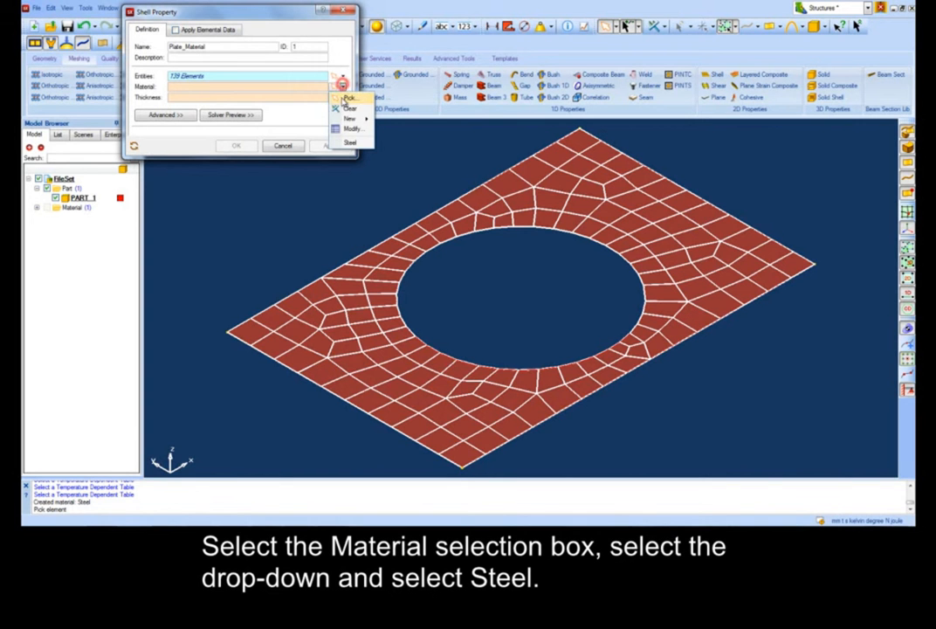
left_click(349, 142)
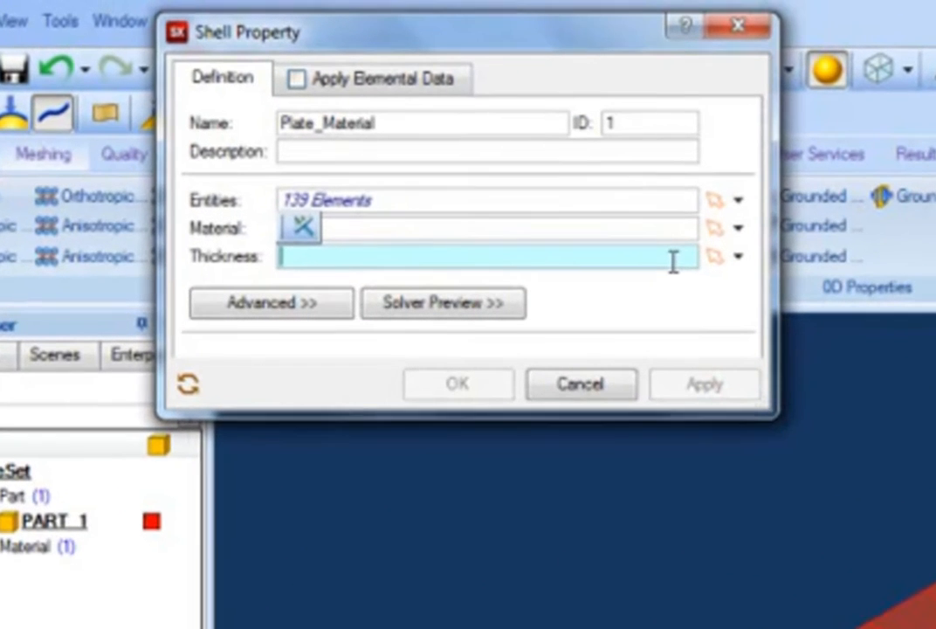
type("1")
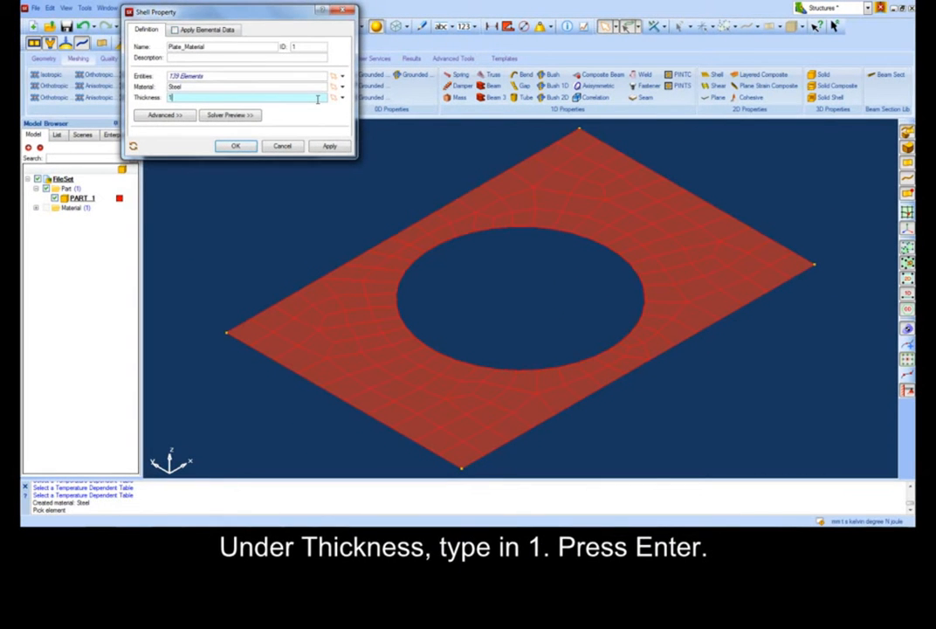
key("Return")
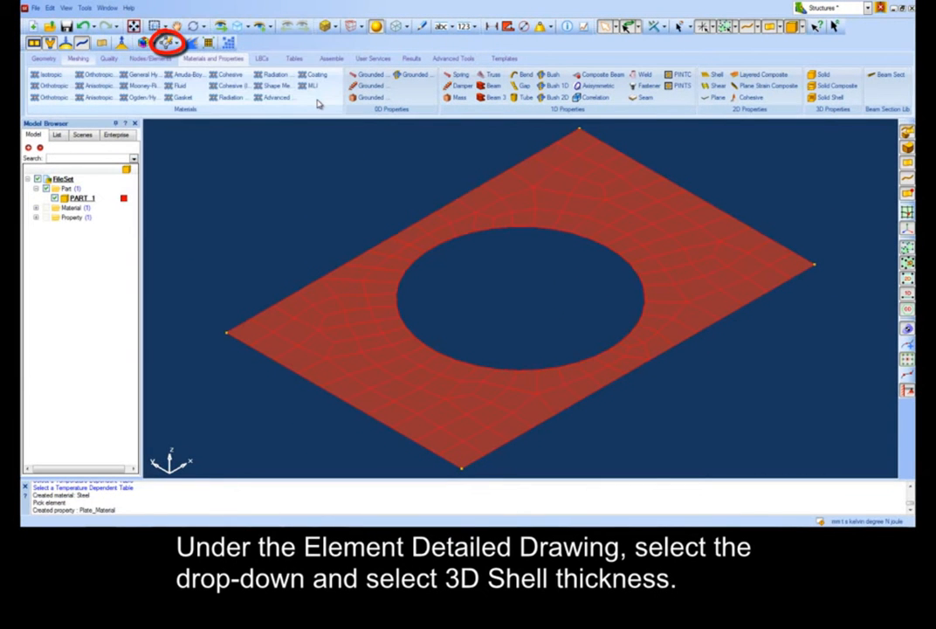
Render the elements with 3D shell thickness to check the thickness, then switch the thickness display off.
left_click(150, 41)
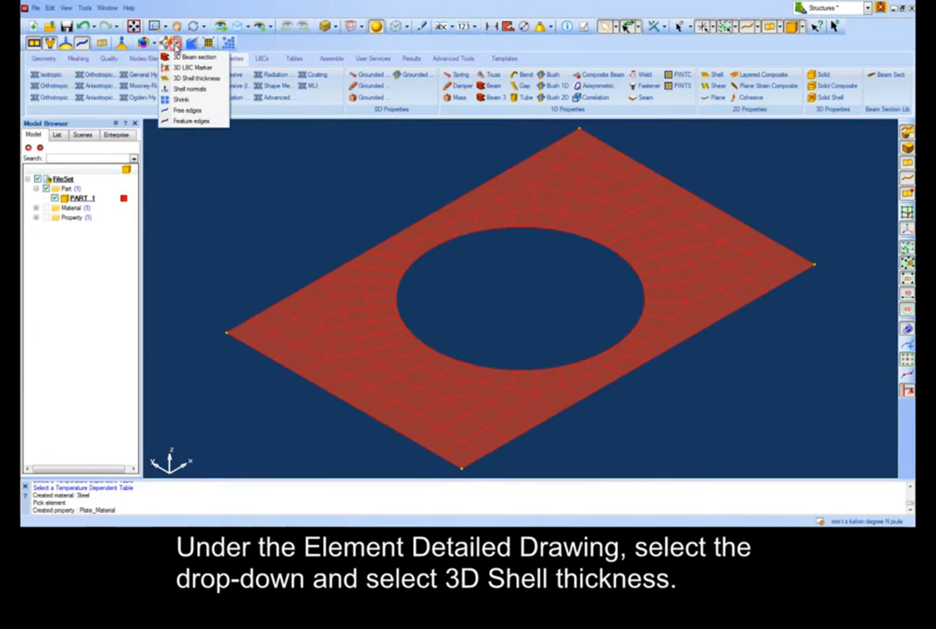
left_click(166, 69)
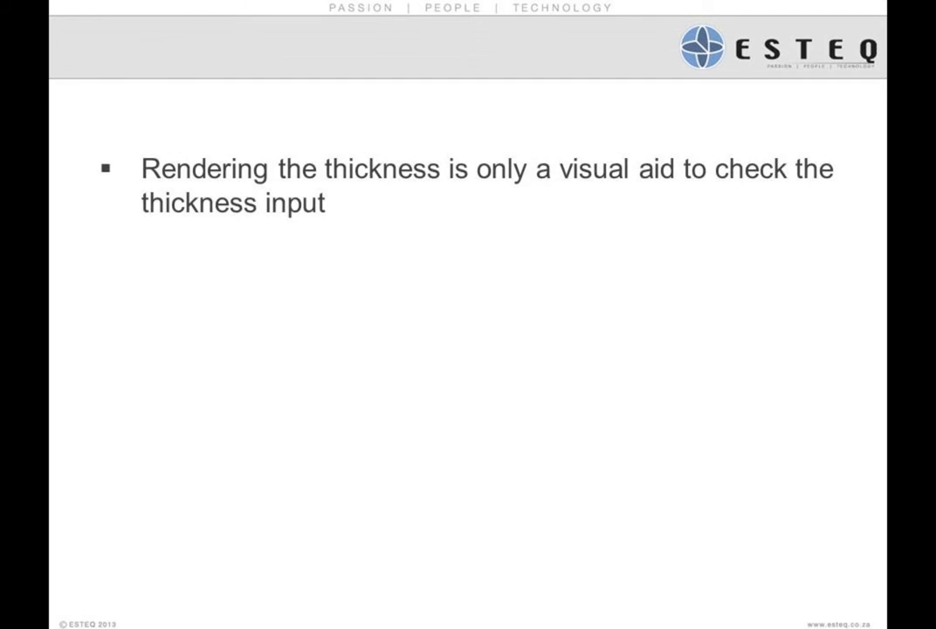
left_click(150, 42)
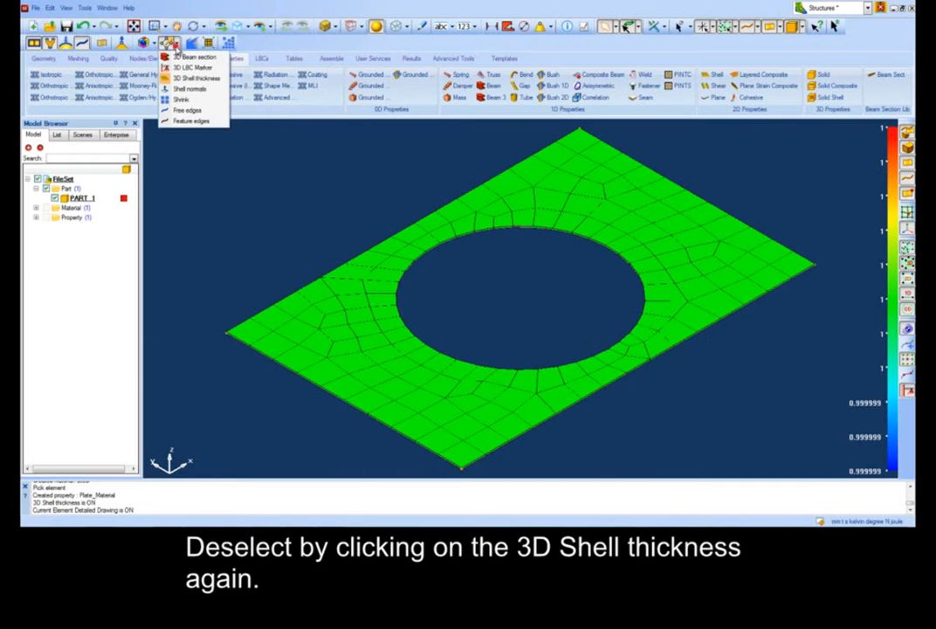
left_click(174, 75)
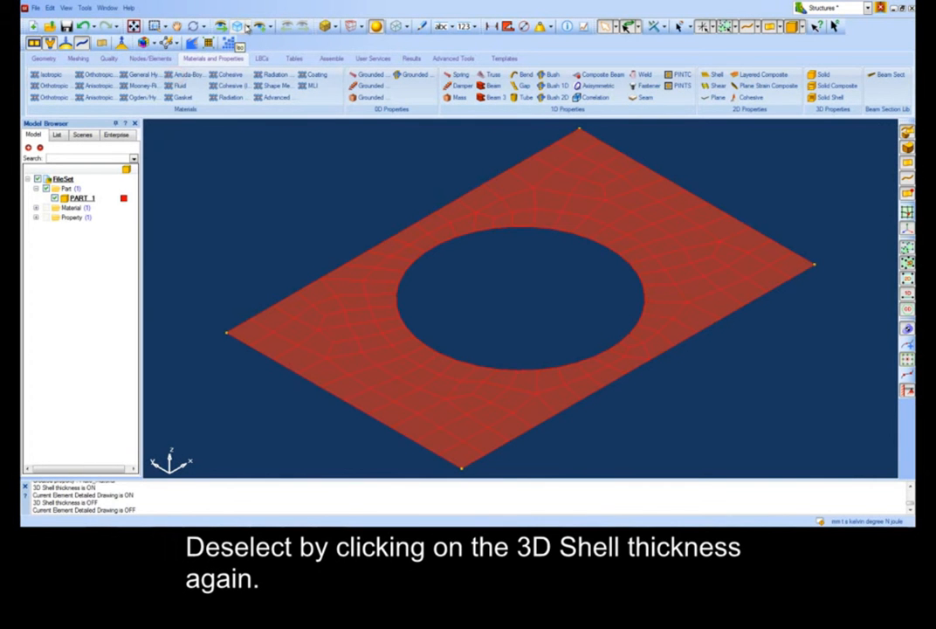
Apply a fully fixed constraint to the plate's leftmost edge curve.
left_click(246, 27)
left_click(261, 53)
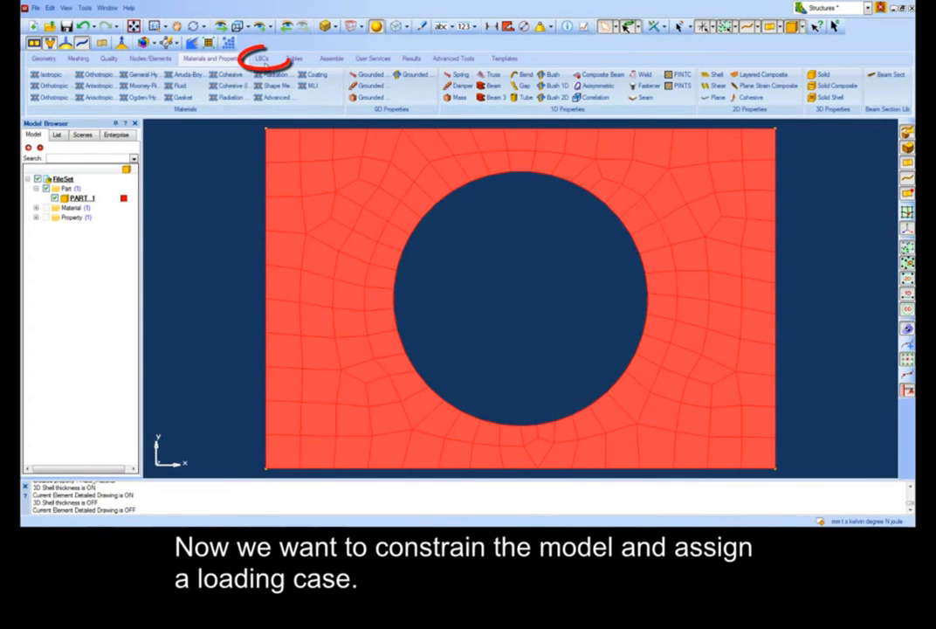
left_click(261, 59)
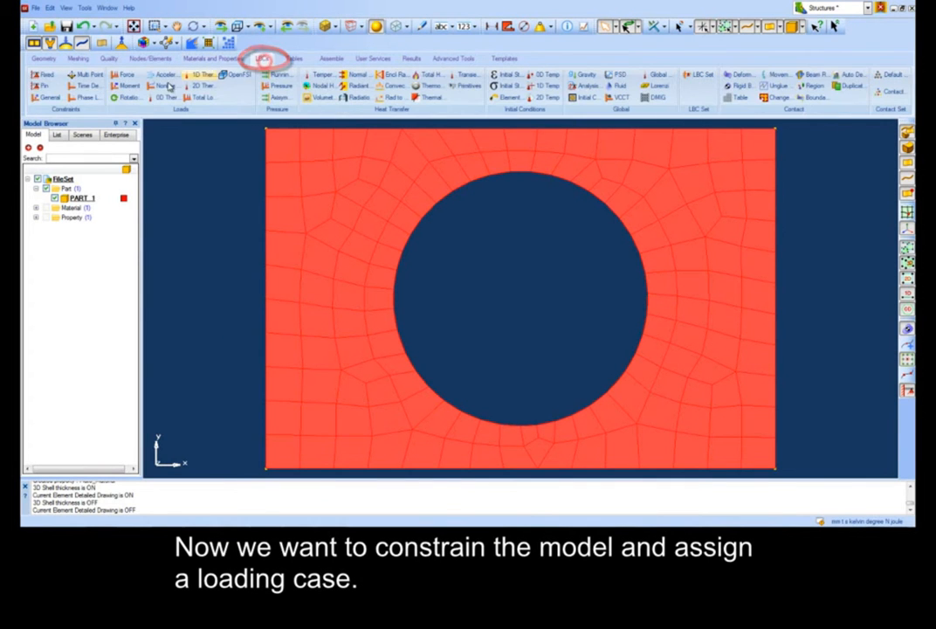
left_click(40, 74)
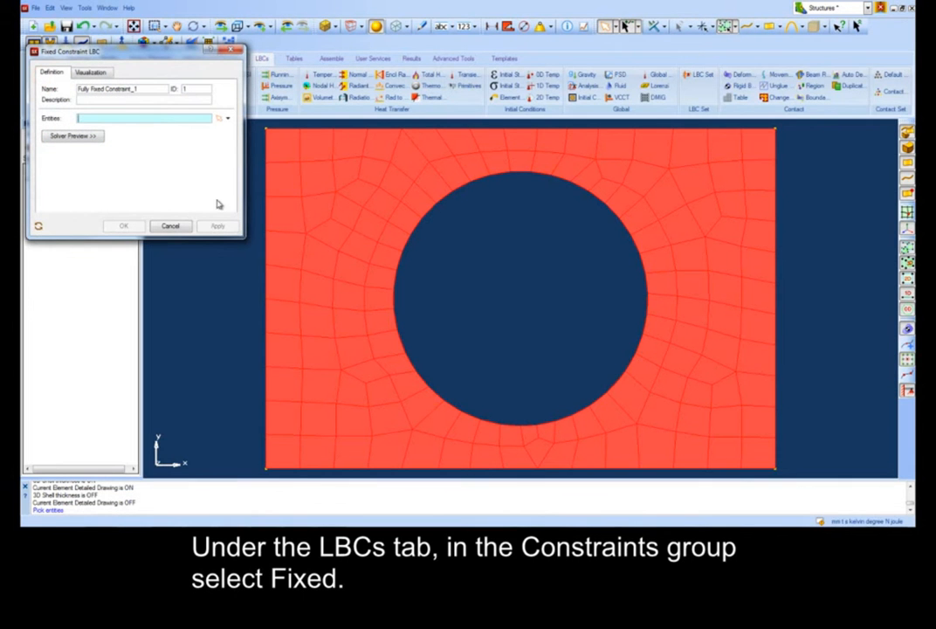
mouse_move(164, 120)
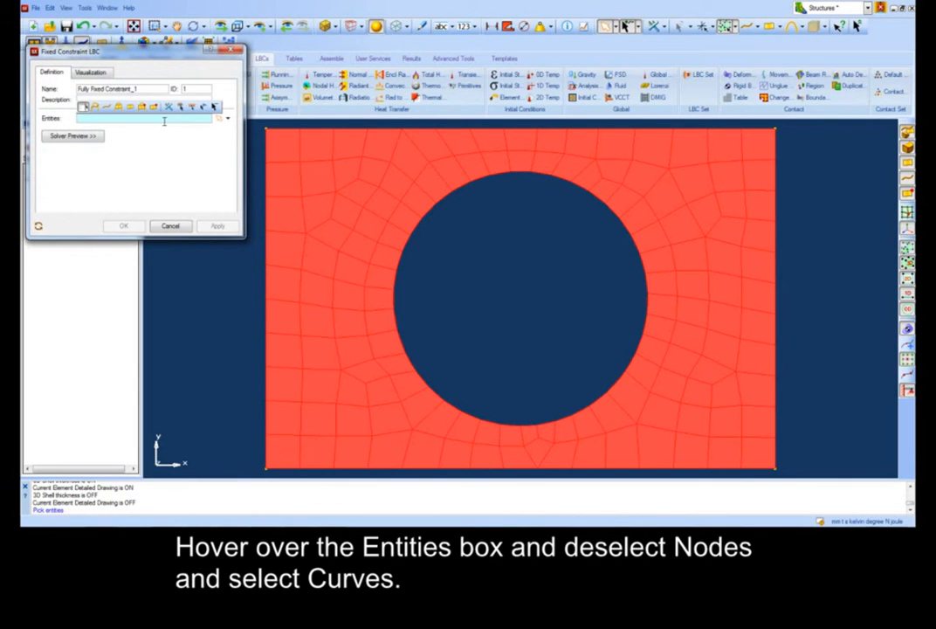
left_click(107, 106)
left_click(85, 106)
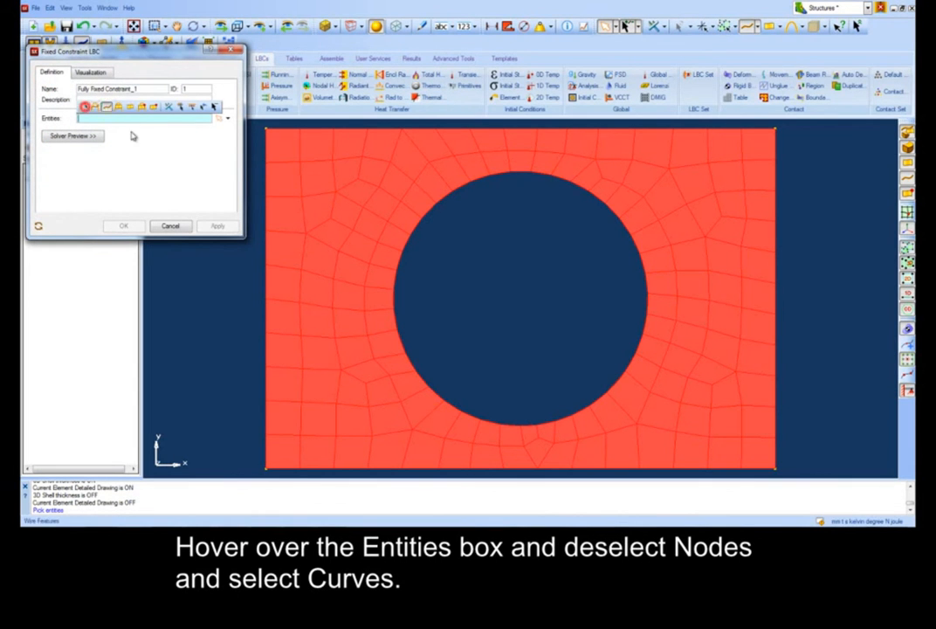
left_click(265, 167)
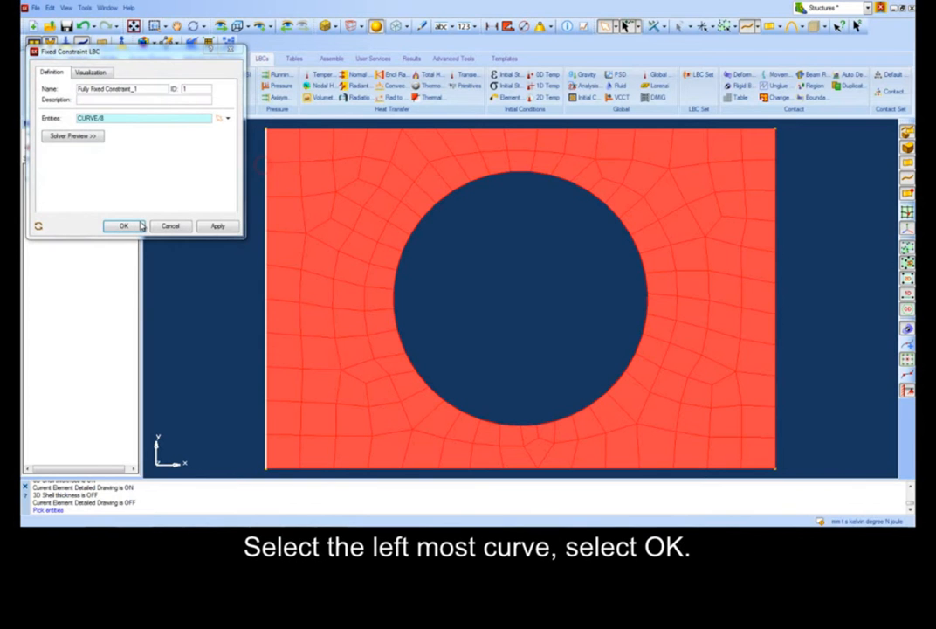
left_click(138, 223)
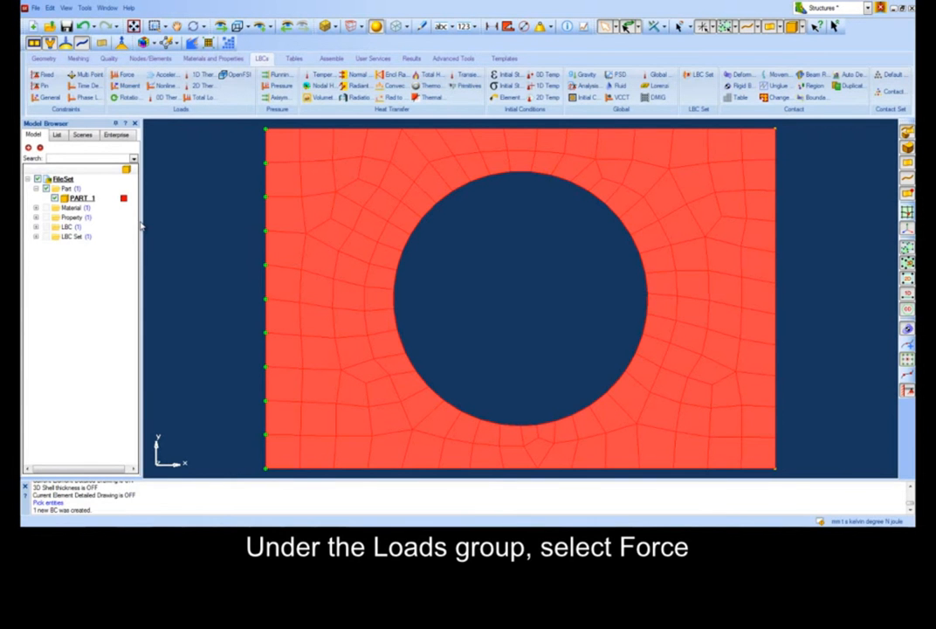
Create a force on a single plate node with scale factor 50 and Z direction -1.
left_click(128, 76)
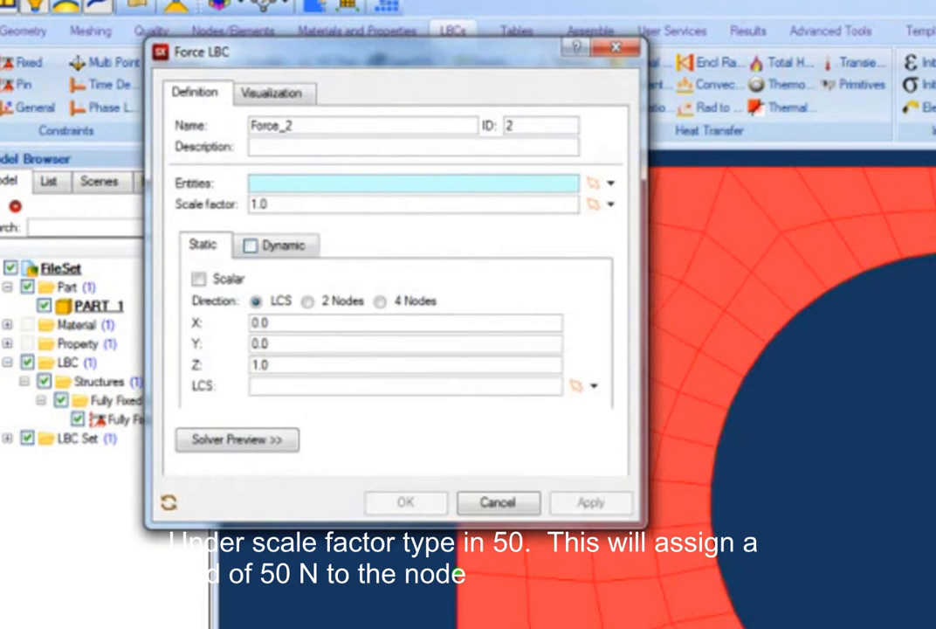
left_click(460, 574)
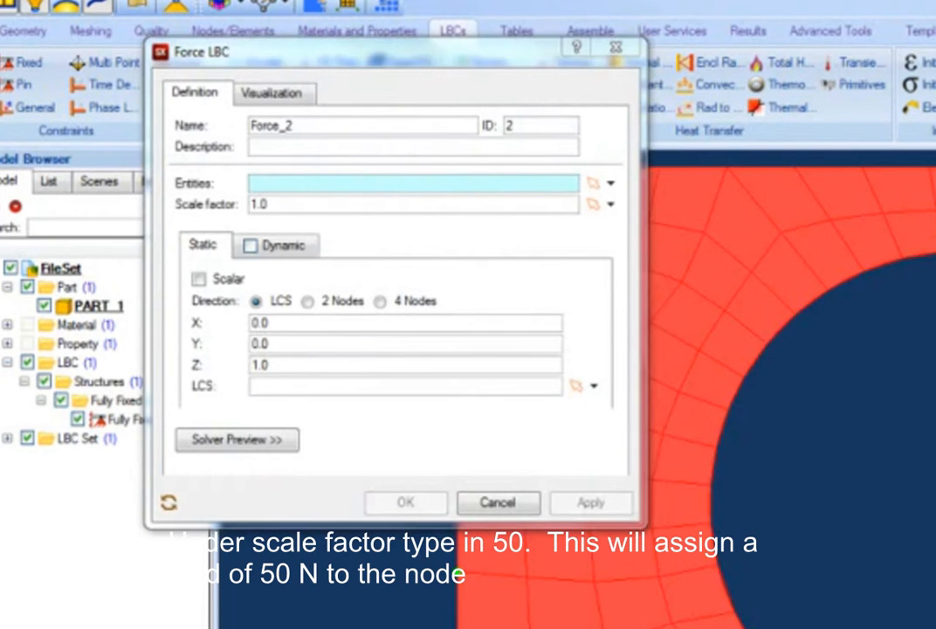
double_click(469, 203)
type("50")
left_click(403, 1)
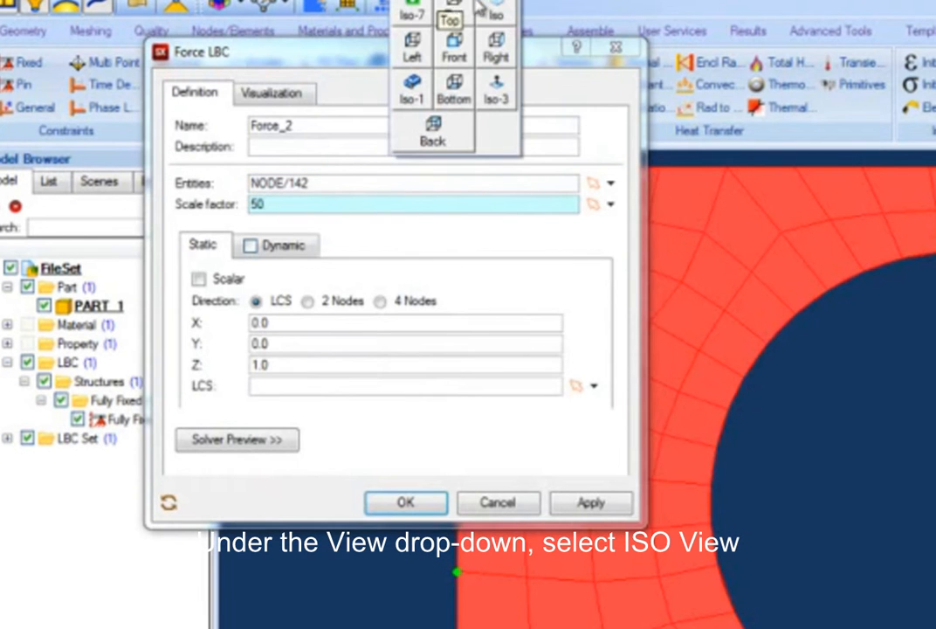
left_click(493, 6)
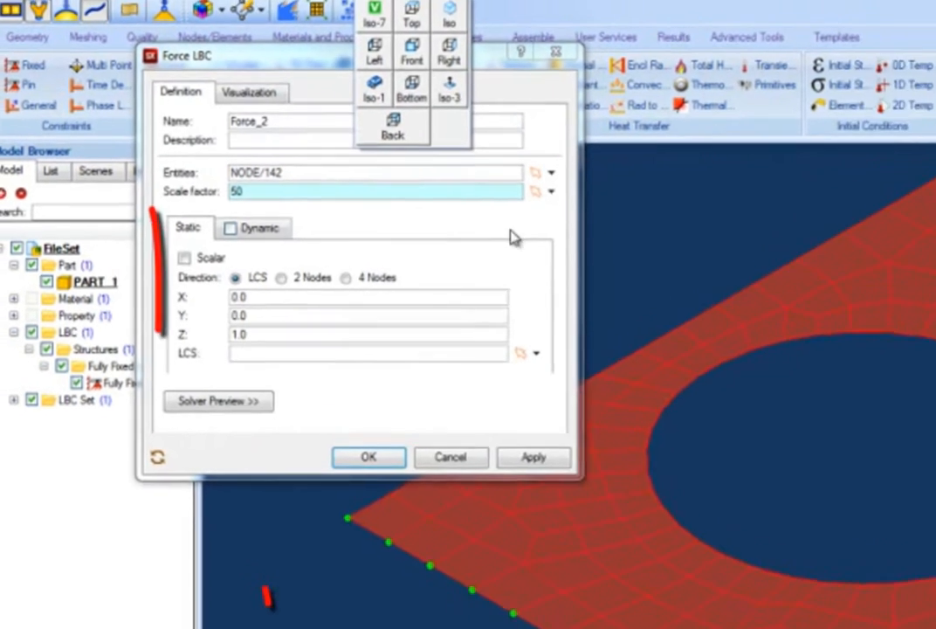
double_click(310, 365)
type("-1")
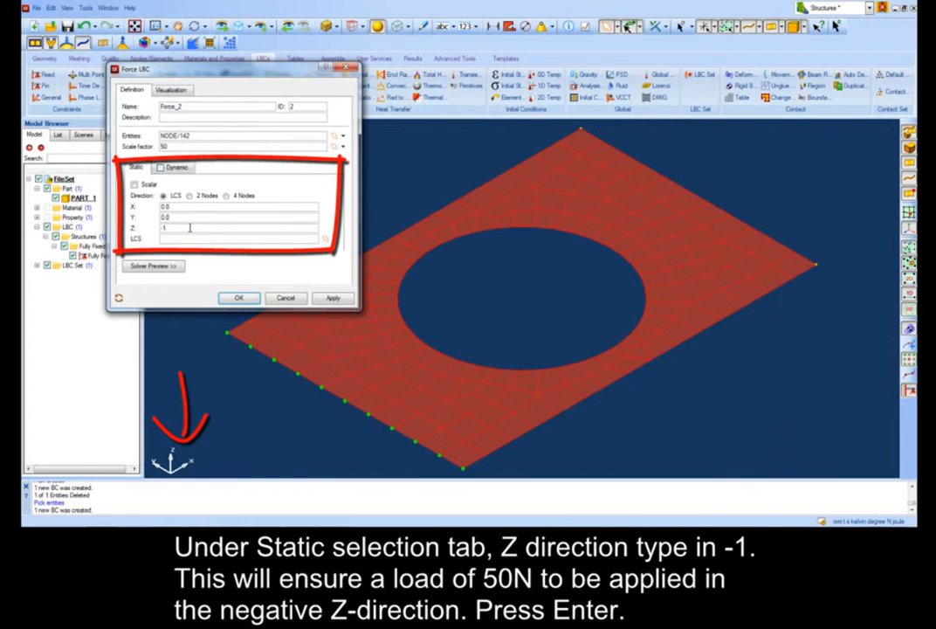